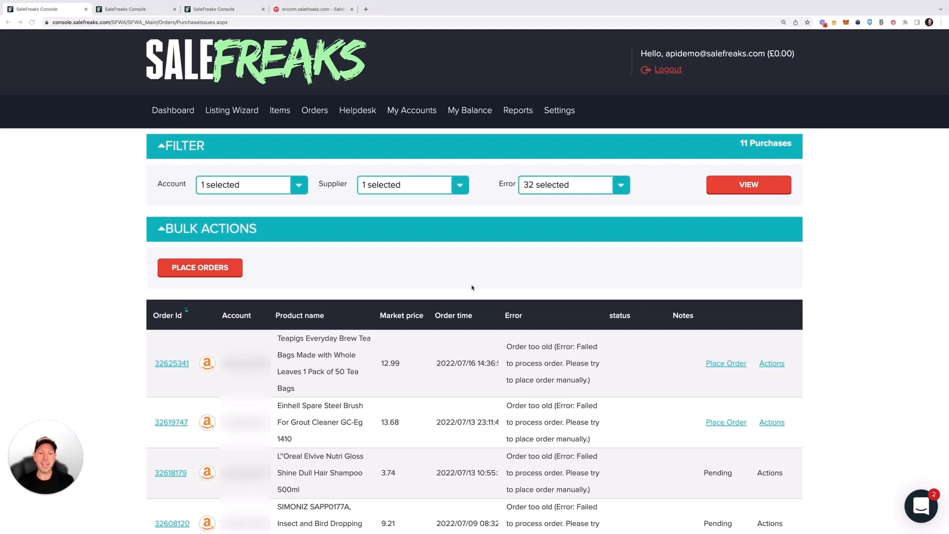
scroll(400, 235, "down", 3)
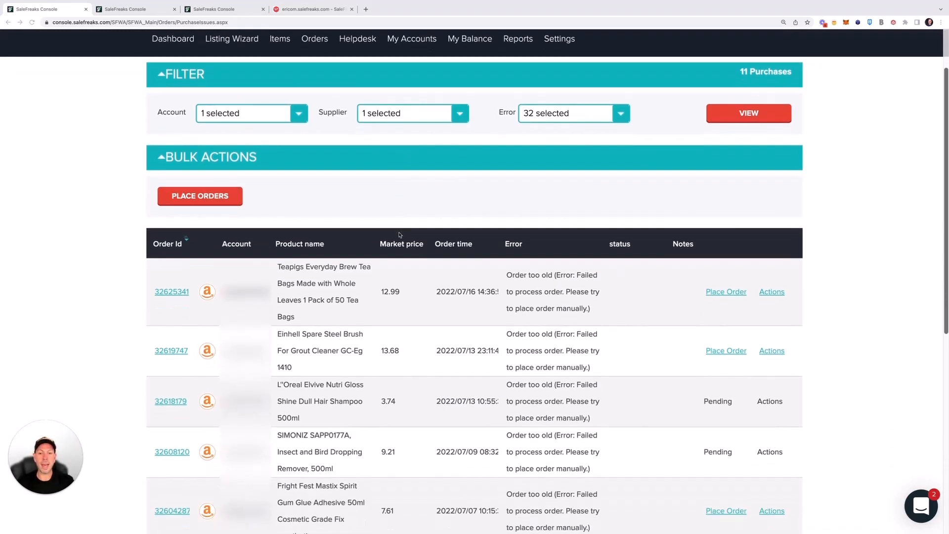
scroll(399, 236, "up", 2)
scroll(488, 344, "up", 1)
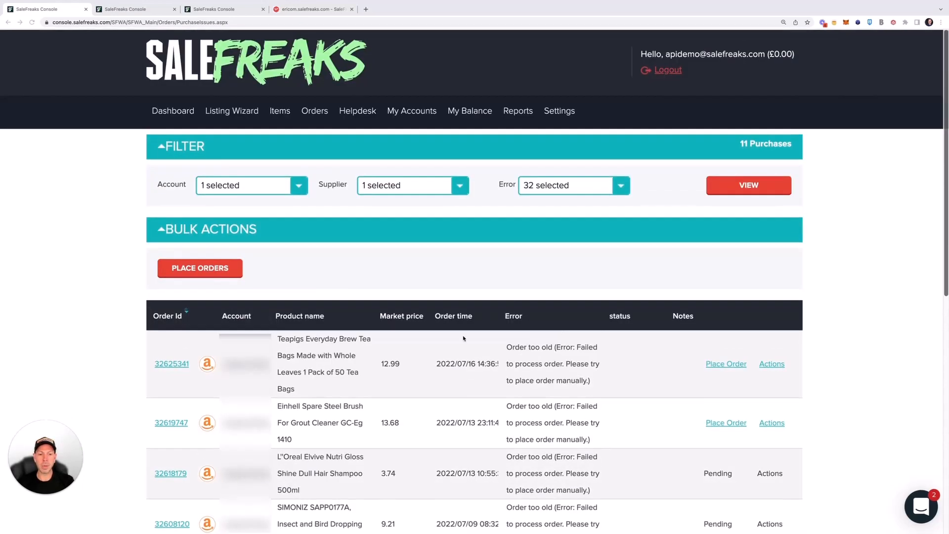
scroll(403, 340, "down", 2)
scroll(402, 343, "up", 2)
scroll(403, 343, "up", 1)
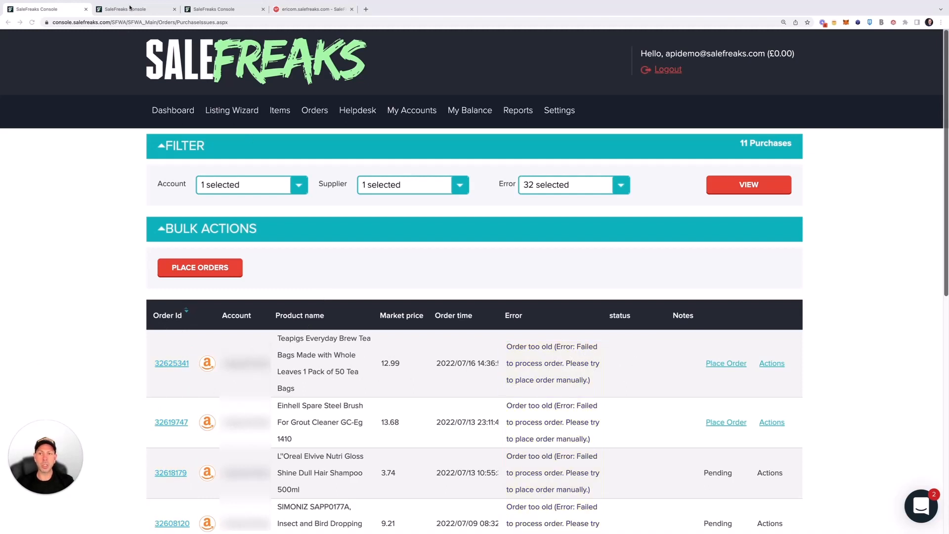
Step: Check the failed Teapigs order's details, then view My Accounts with the active Amazon Prime supplier
left_click(130, 7)
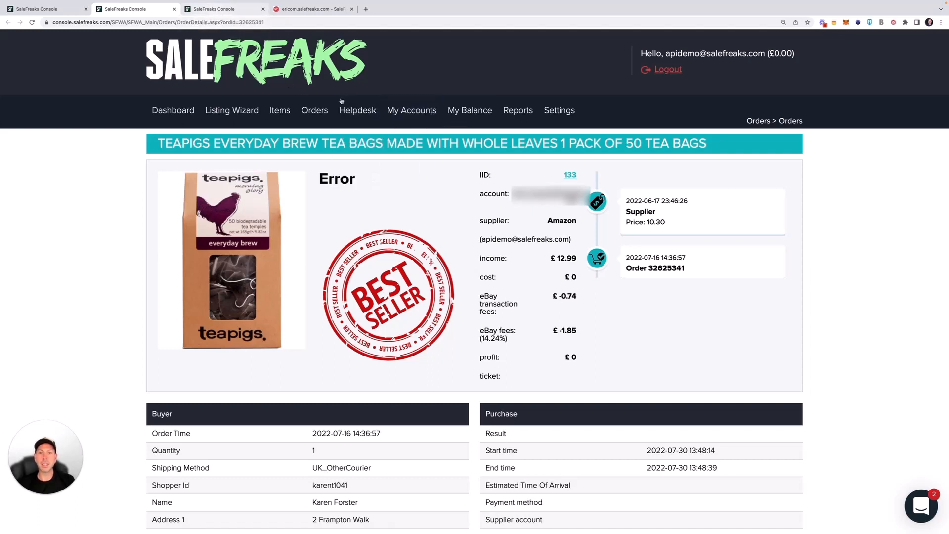
left_click(202, 9)
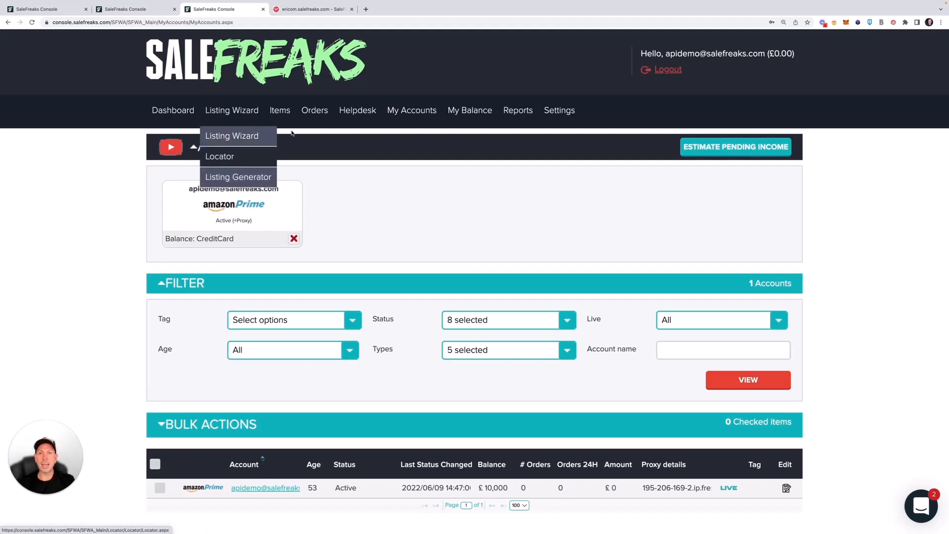
Step: Switch to the ericom.salefreaks.com SafeAccess session showing Amazon.co.uk beside Purchase Aid
left_click(308, 10)
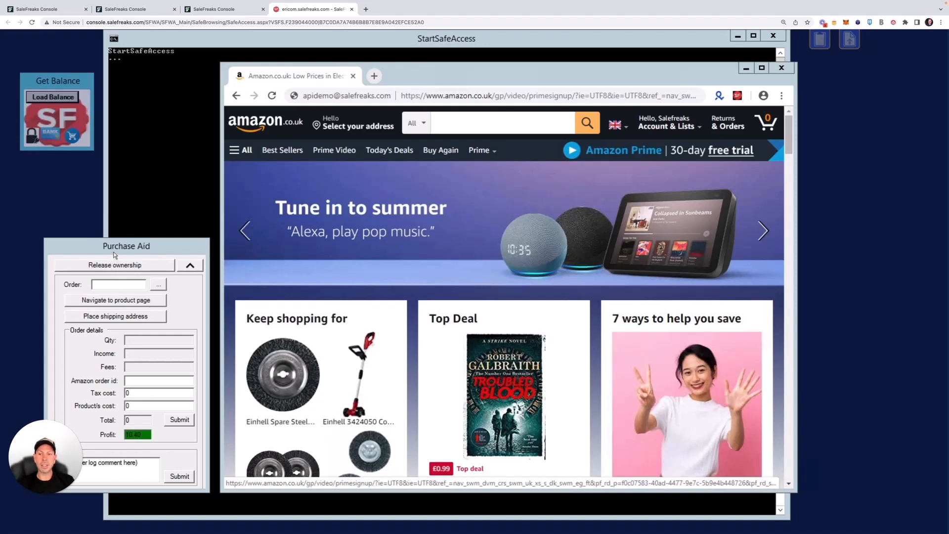
Step: Bring up Purchase Aid, move it higher, and load the Purchase Issues list from the Order field
left_click(144, 247)
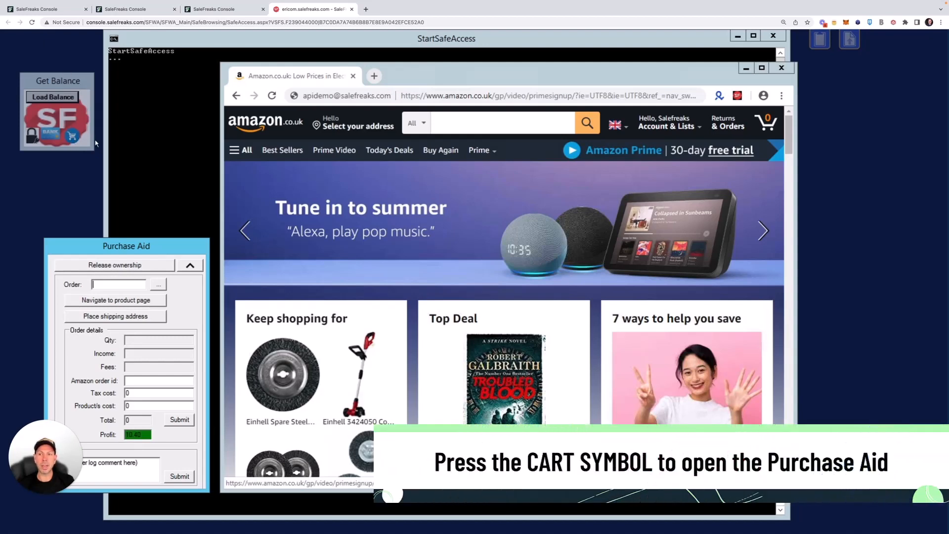
left_click(76, 138)
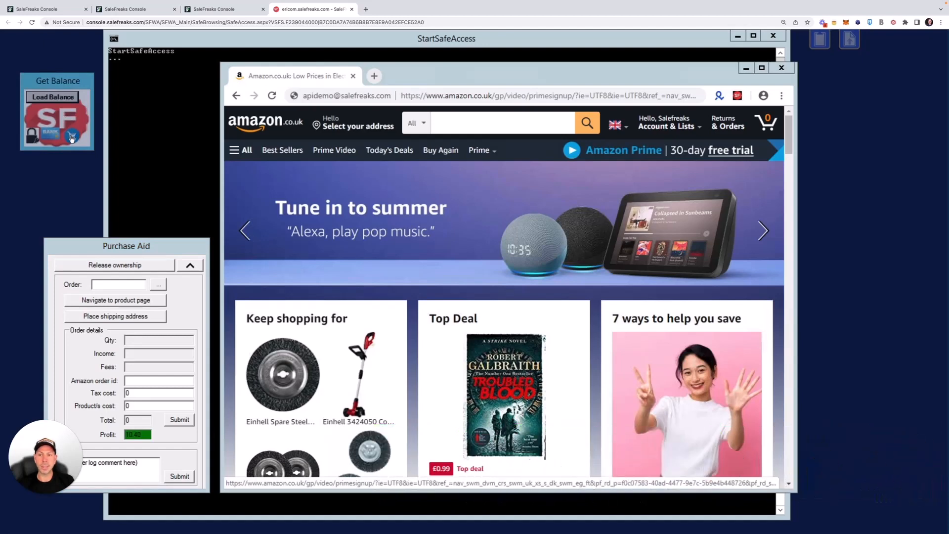
left_click_drag(131, 247, 129, 196)
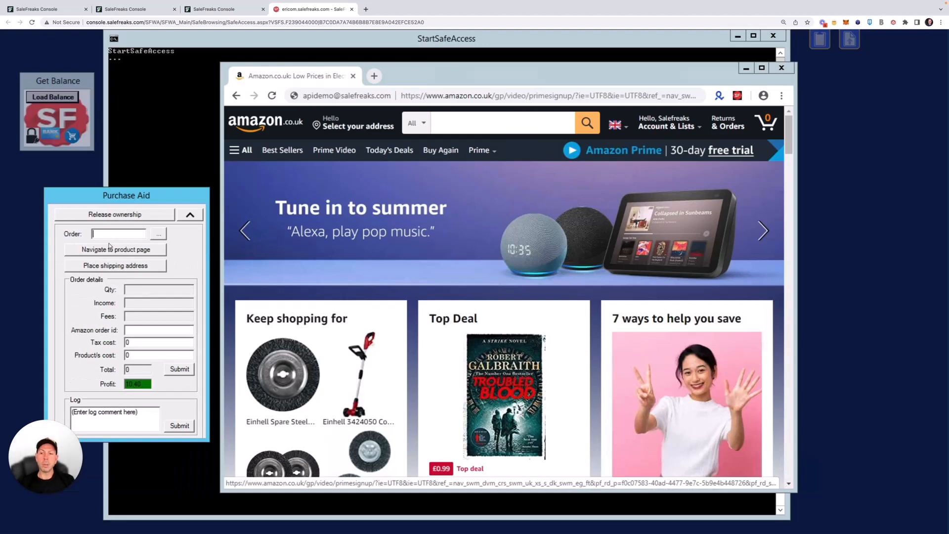
left_click(106, 236)
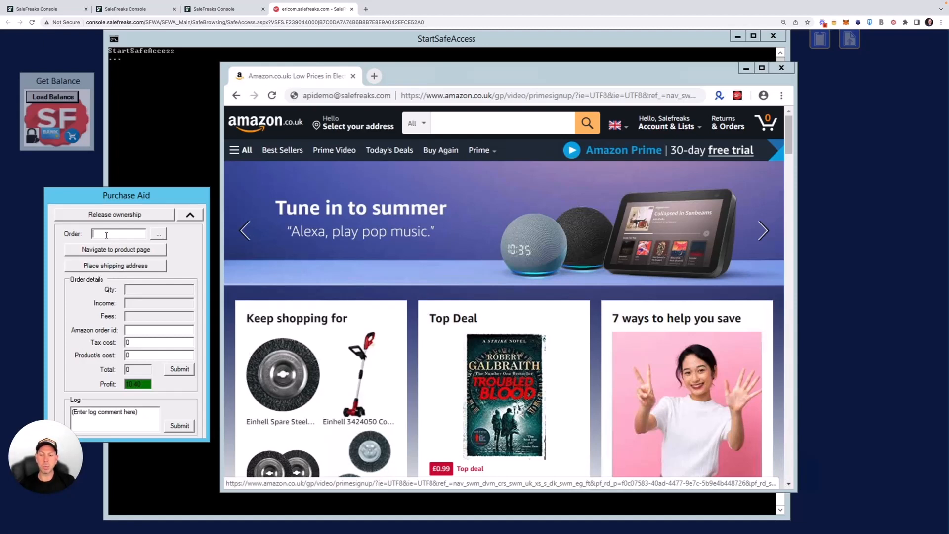
left_click(159, 234)
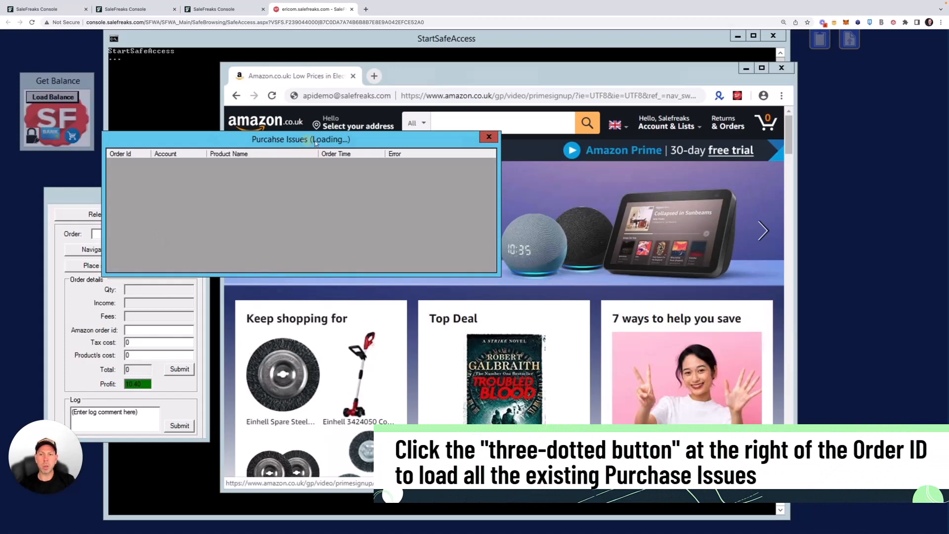
Step: Load the Teapigs order from the Purchase Issues list into Purchase Aid
left_click_drag(303, 140, 362, 161)
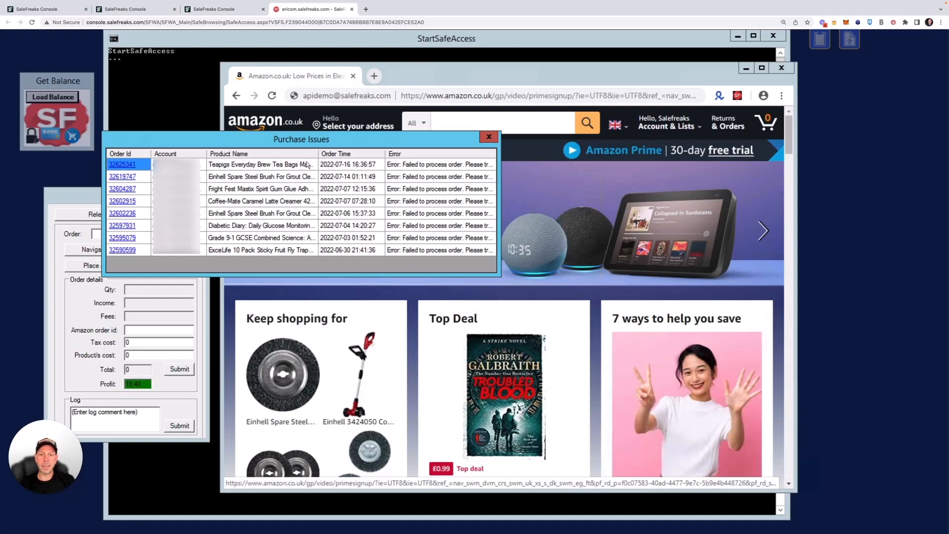
left_click(125, 165)
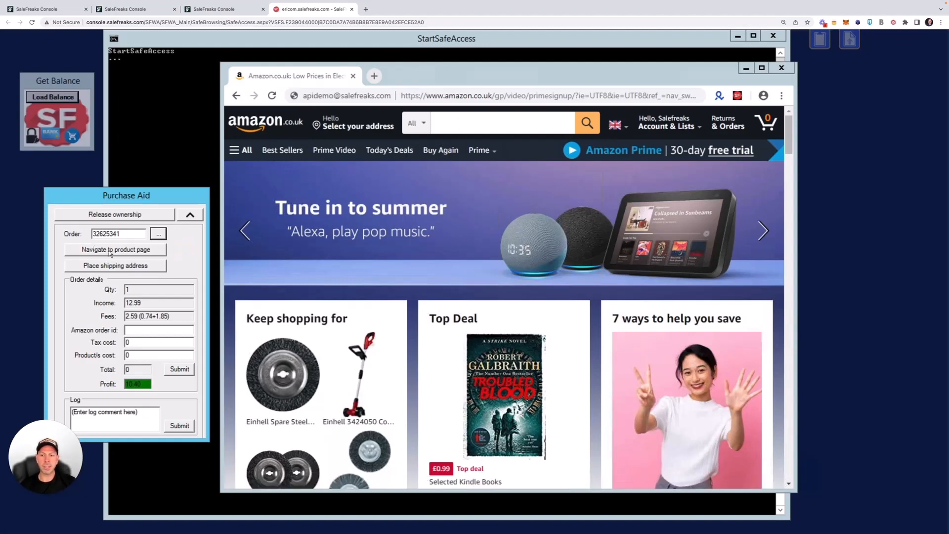
Step: Add the Teapigs Everyday Brew tea bags from their Amazon page to the basket and view it (£10.30)
left_click(141, 253)
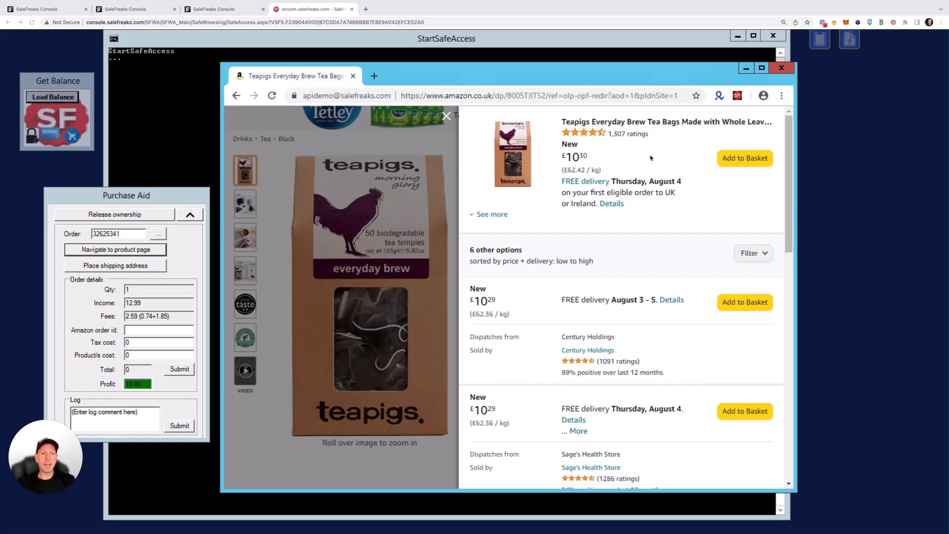
left_click(743, 159)
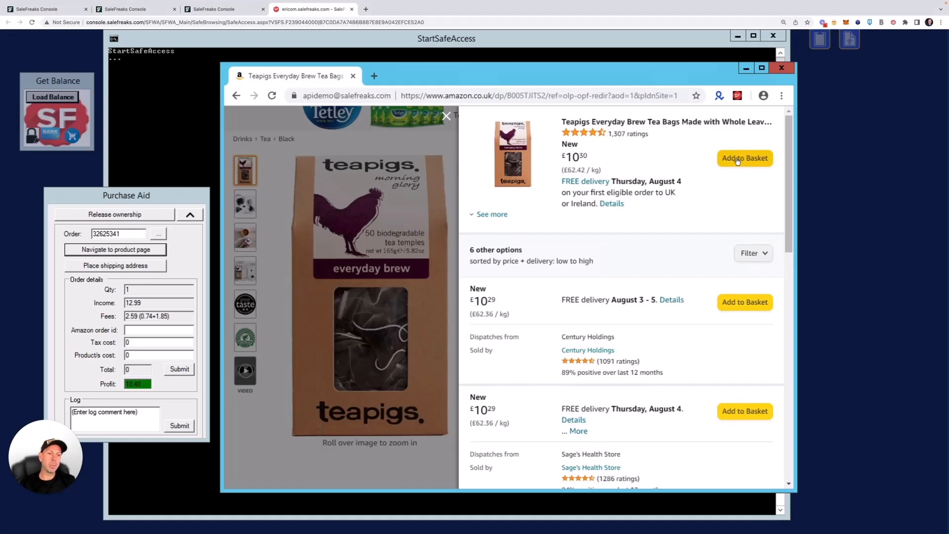
left_click(737, 160)
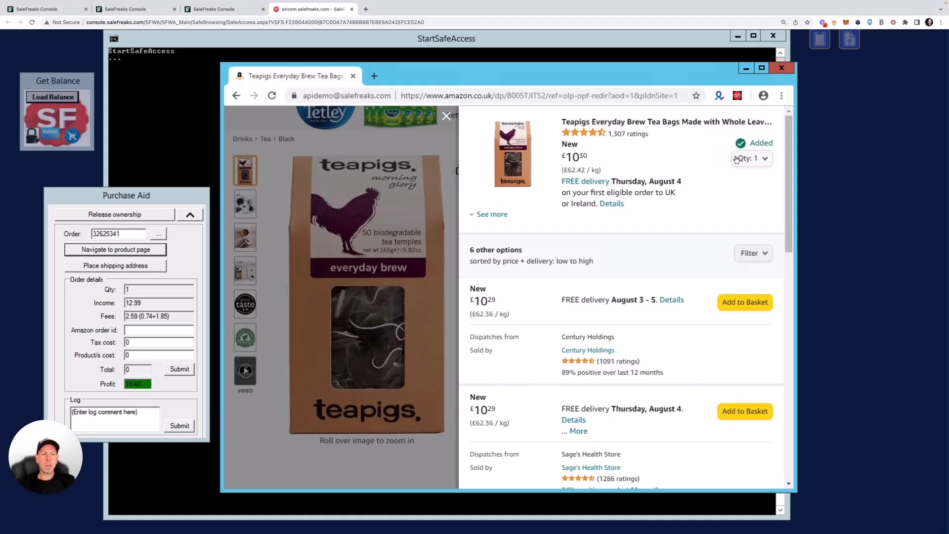
left_click(447, 117)
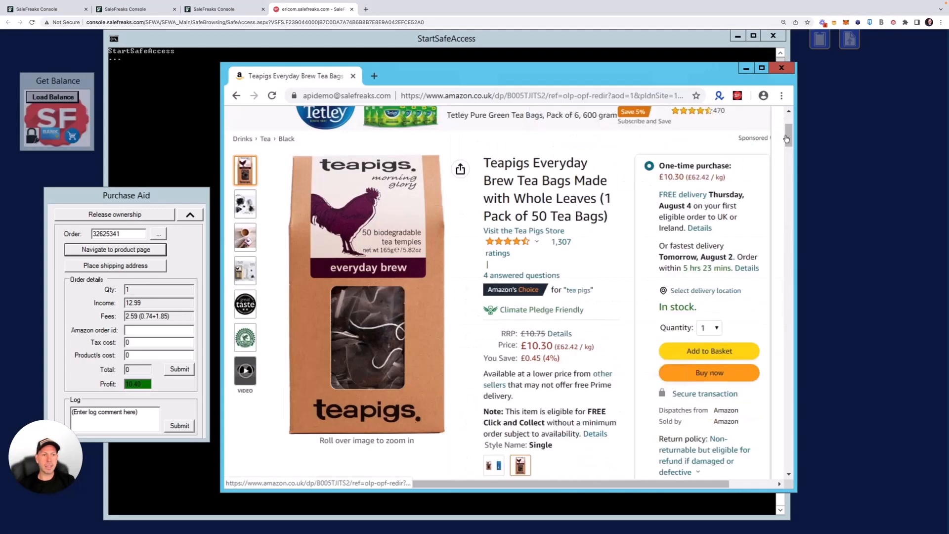
left_click_drag(787, 135, 788, 118)
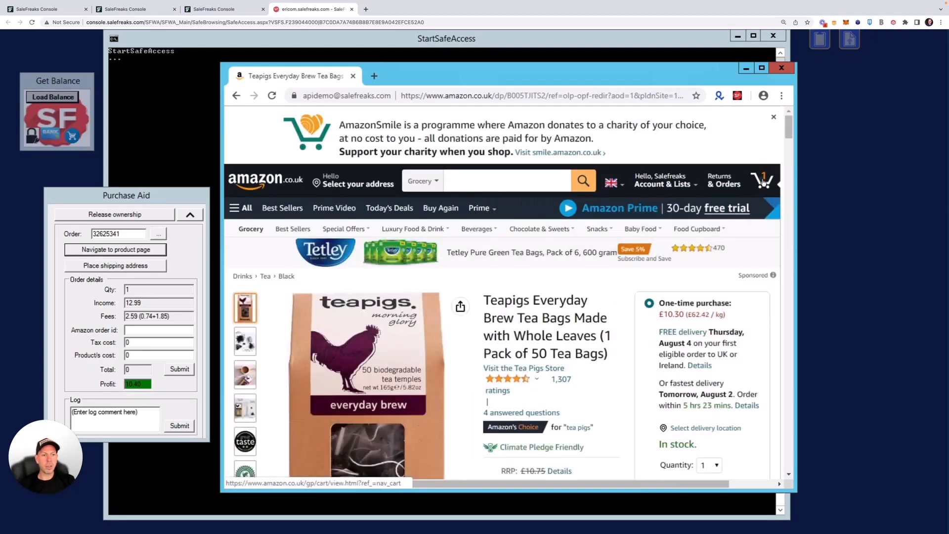
left_click(764, 182)
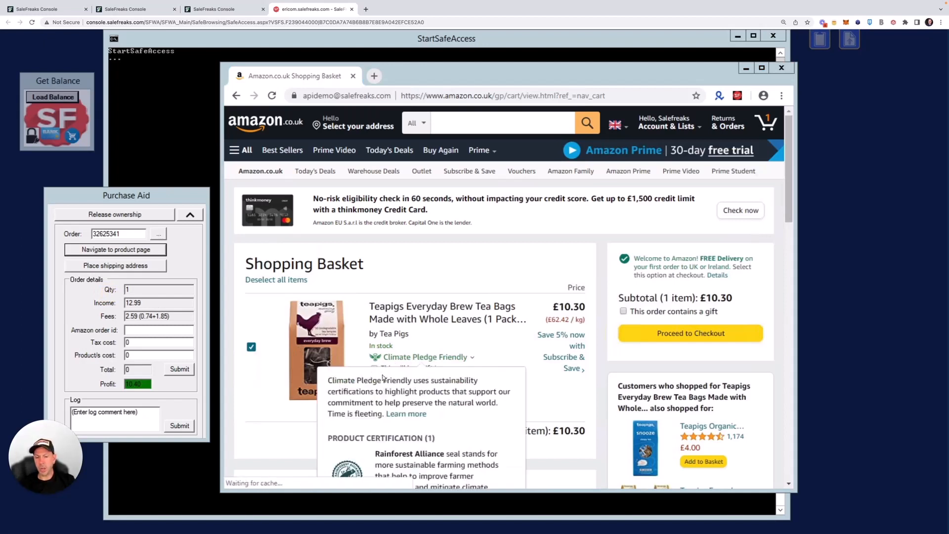
Step: Proceed to checkout and bring the 'Add a new address' delivery form into view
left_click(687, 336)
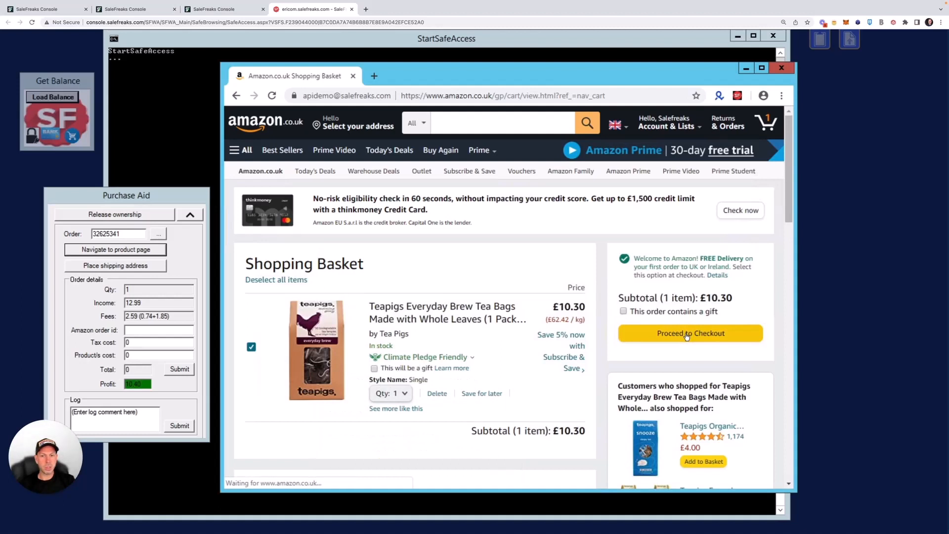
left_click_drag(788, 262, 790, 303)
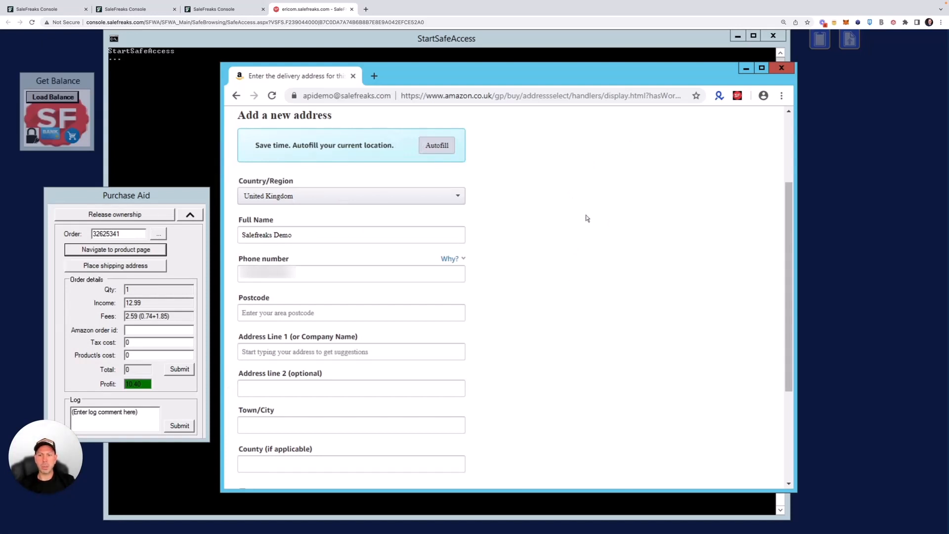
Step: Fill in the buyer's shipping address and submit it with 'Use this address'
left_click(117, 267)
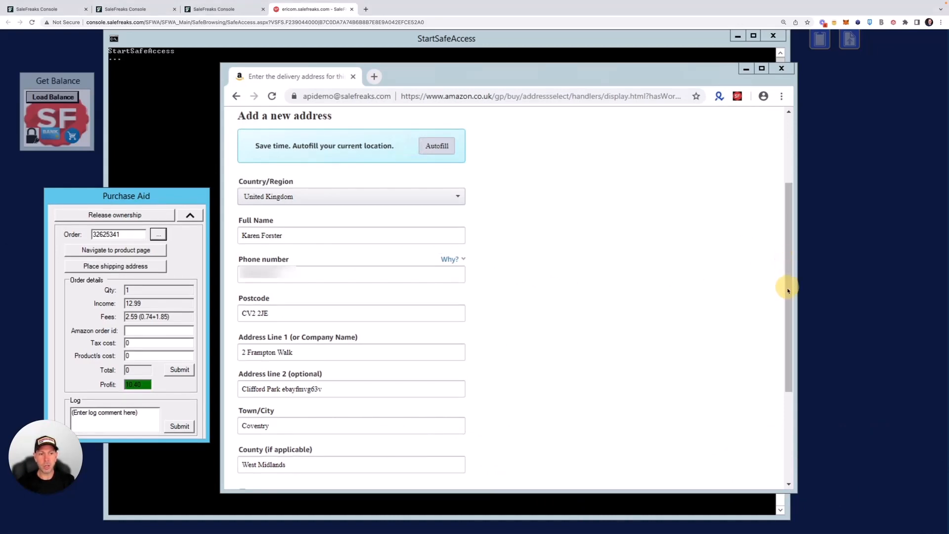
left_click_drag(787, 327, 787, 446)
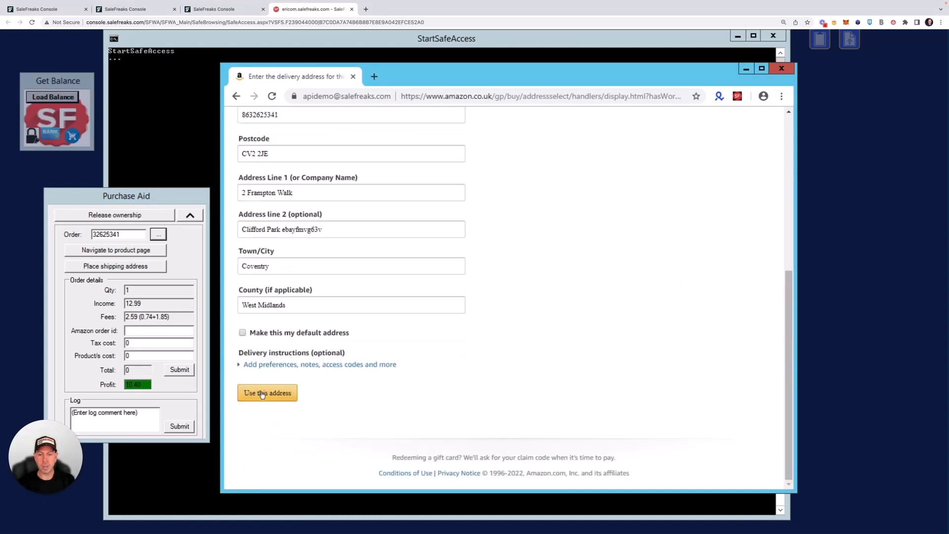
scroll(262, 394, "up", 1)
left_click(276, 414)
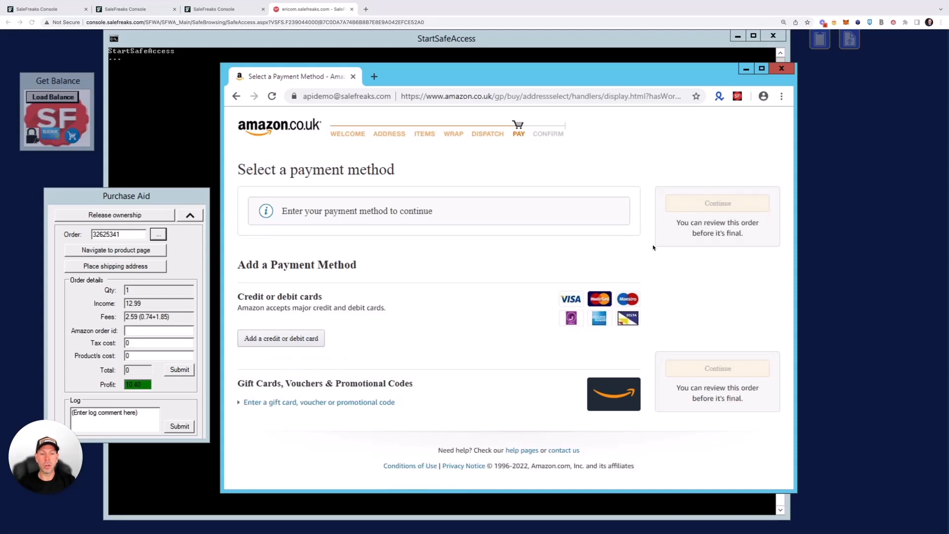
Step: Enter a placeholder Amazon order id of zeros and a product cost of 9 in Purchase Aid
left_click(127, 355)
left_click_drag(127, 356, 138, 356)
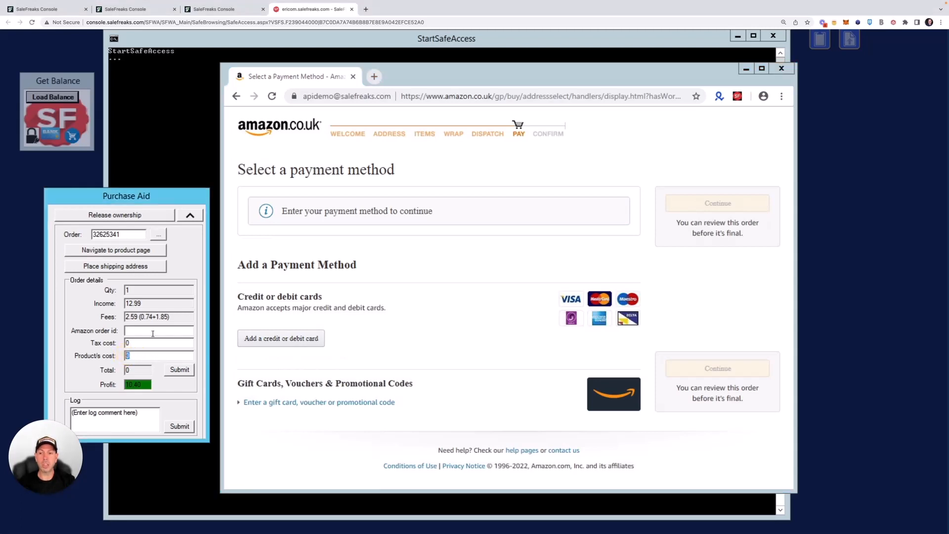
left_click(134, 331)
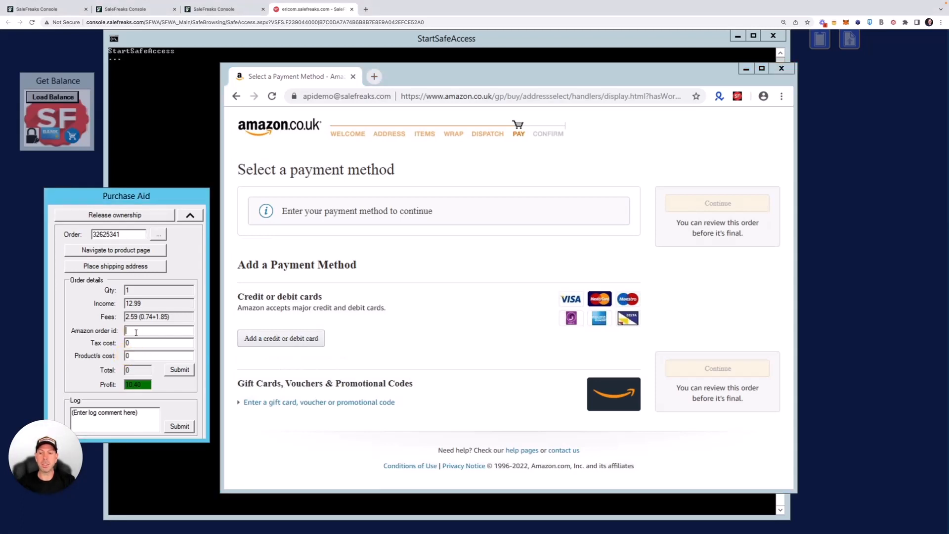
type("0000000")
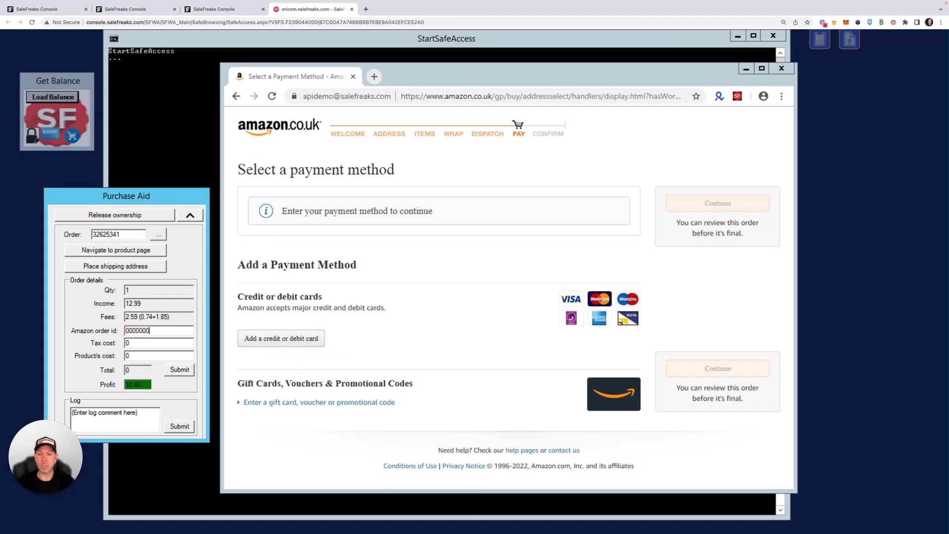
type("000000000")
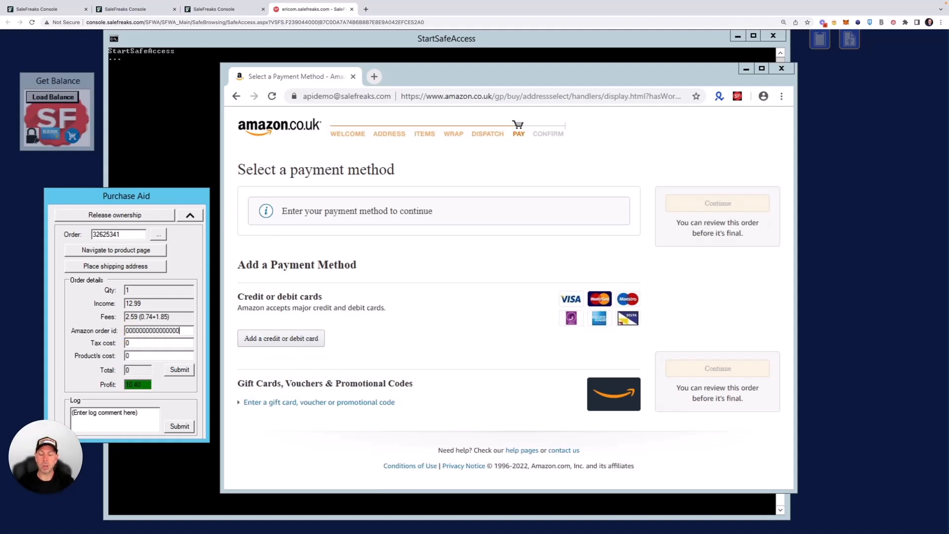
double_click(133, 356)
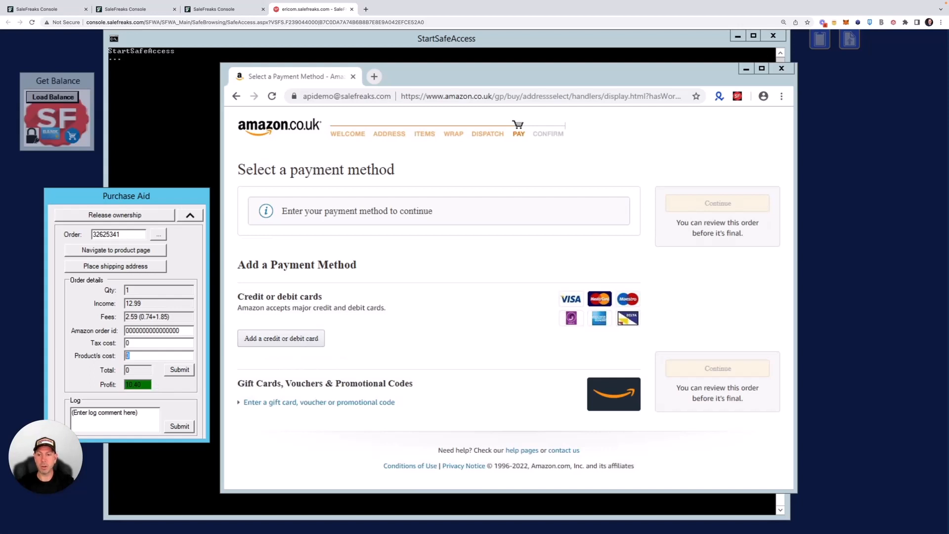
type("9")
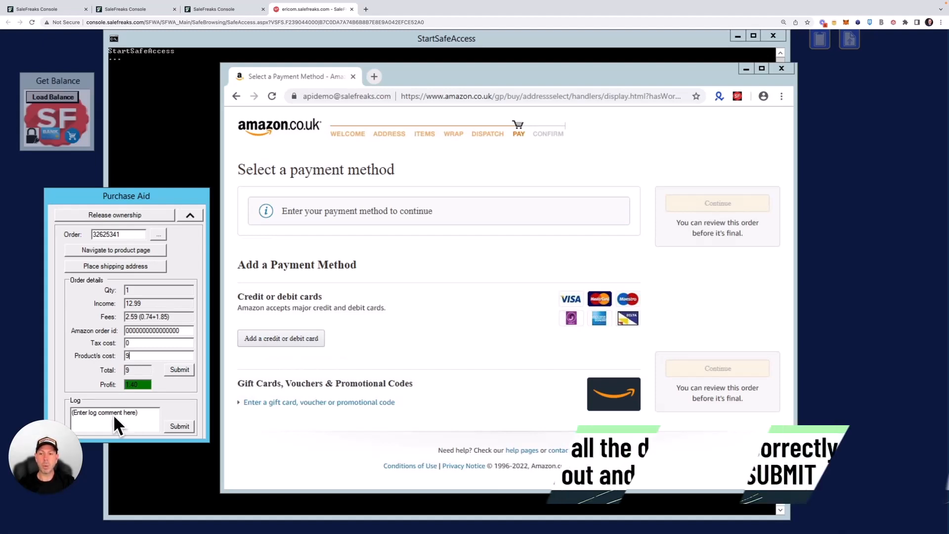
Step: Submit the Teapigs purchase details (total 9, profit 1.40), confirm, and dismiss the Done message
left_click(180, 371)
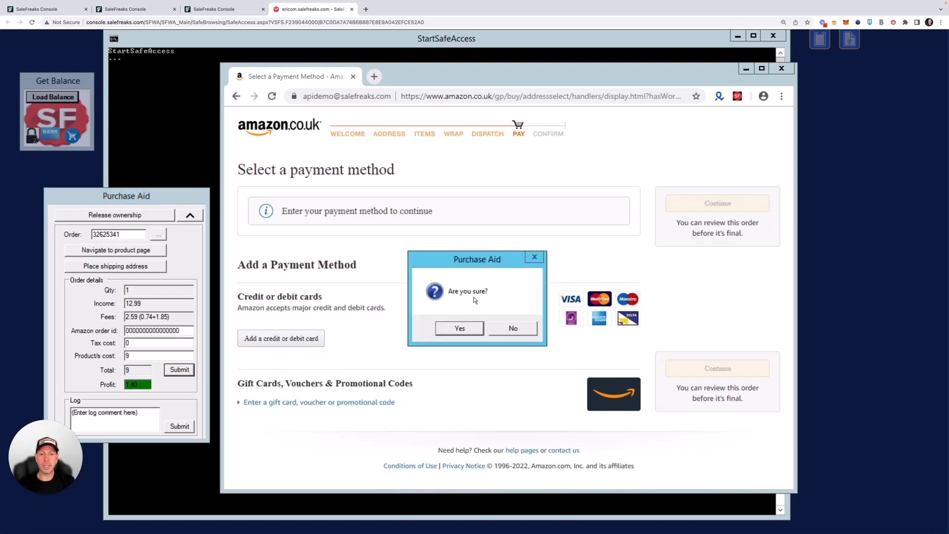
left_click(456, 330)
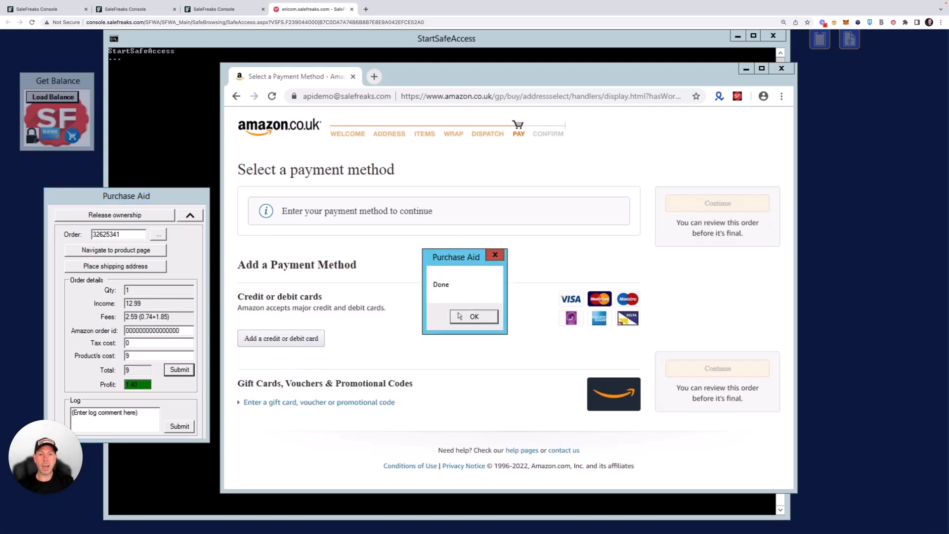
left_click(477, 318)
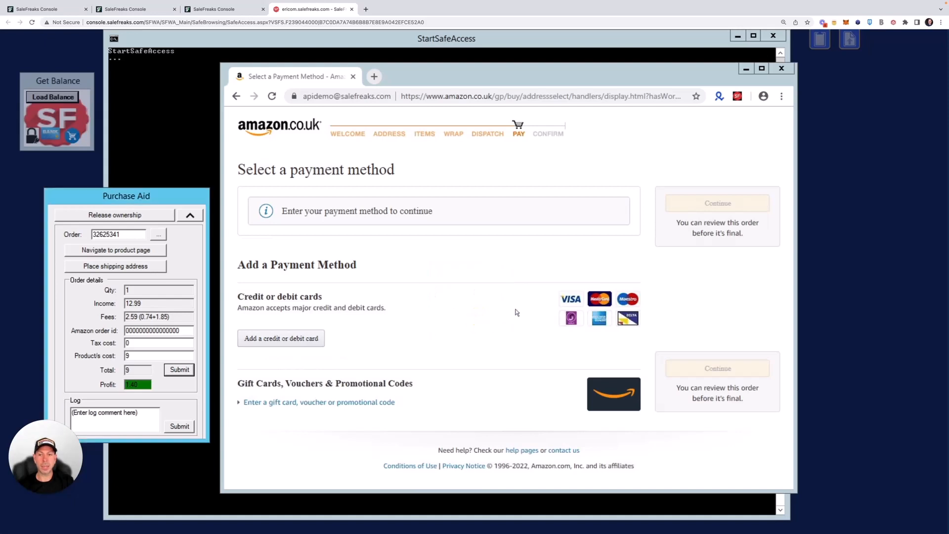
Step: Release ownership of the order, then close the SafeAccess tab and leave the page
left_click(121, 216)
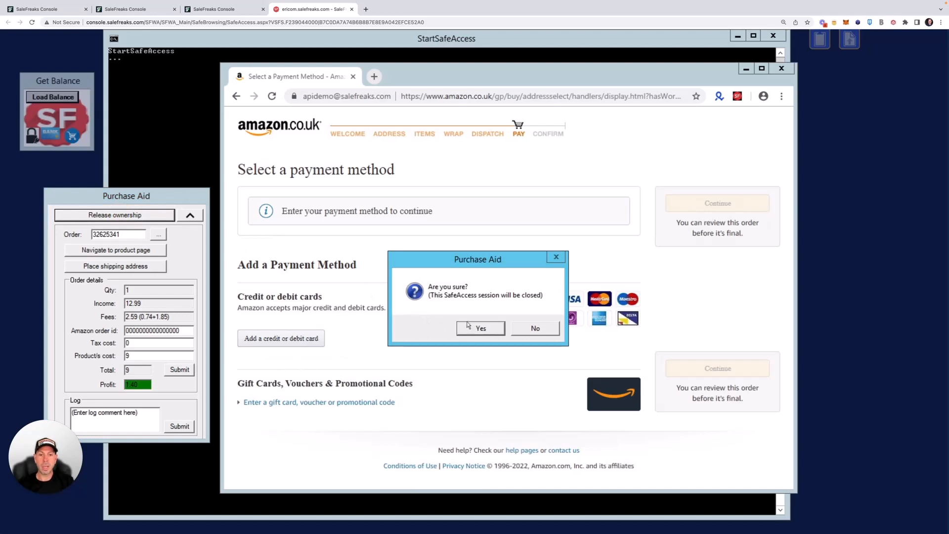
left_click(485, 328)
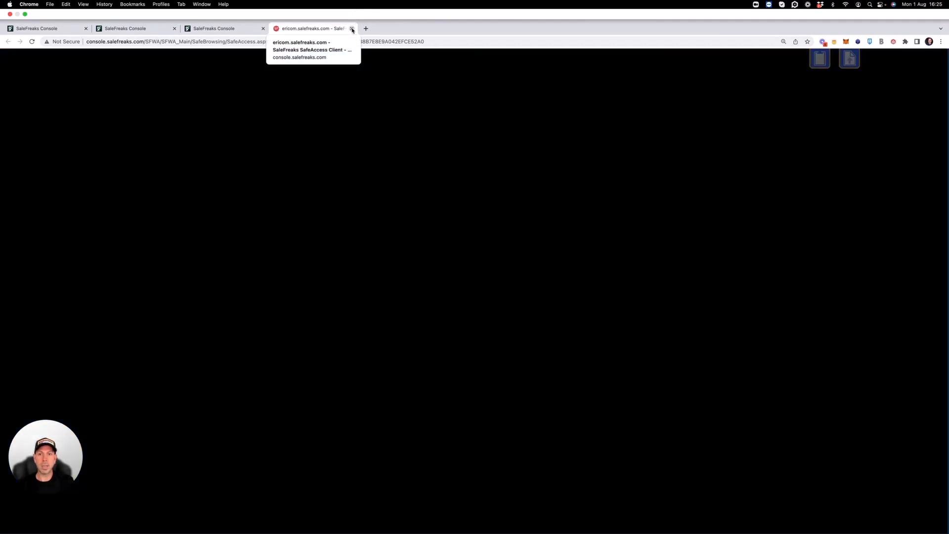
left_click(352, 29)
left_click(487, 186)
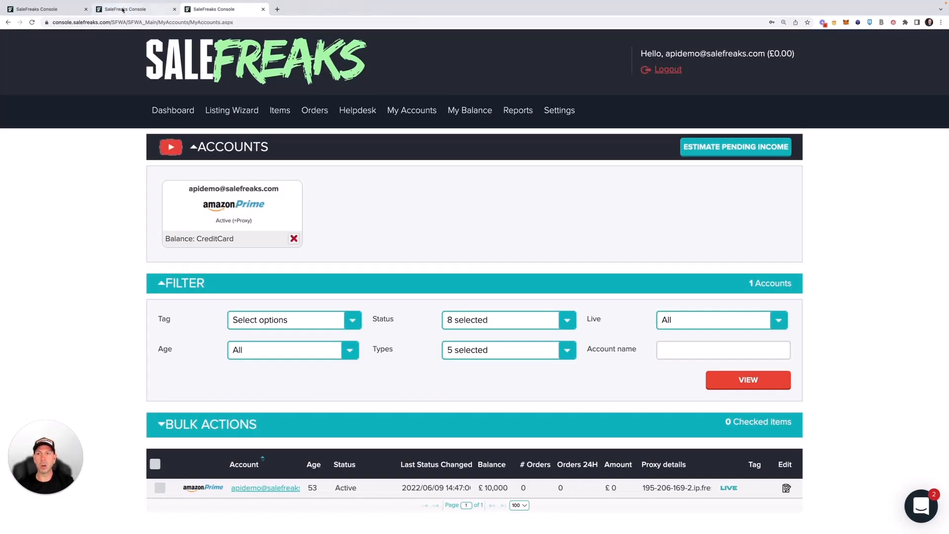
Step: Reload the Teapigs order details page to refresh its status
left_click(133, 6)
scroll(475, 281, "down", 1)
scroll(532, 230, "down", 5)
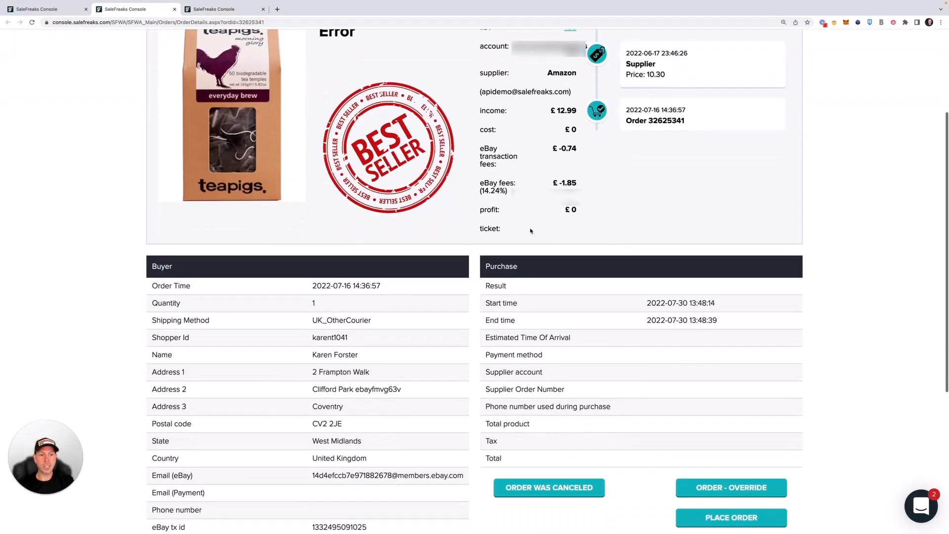
scroll(598, 346, "up", 6)
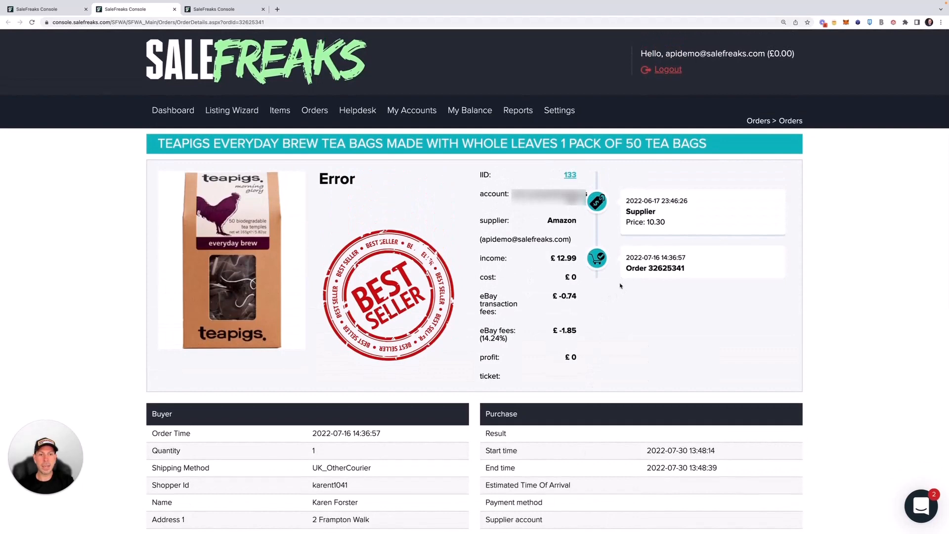
left_click(32, 22)
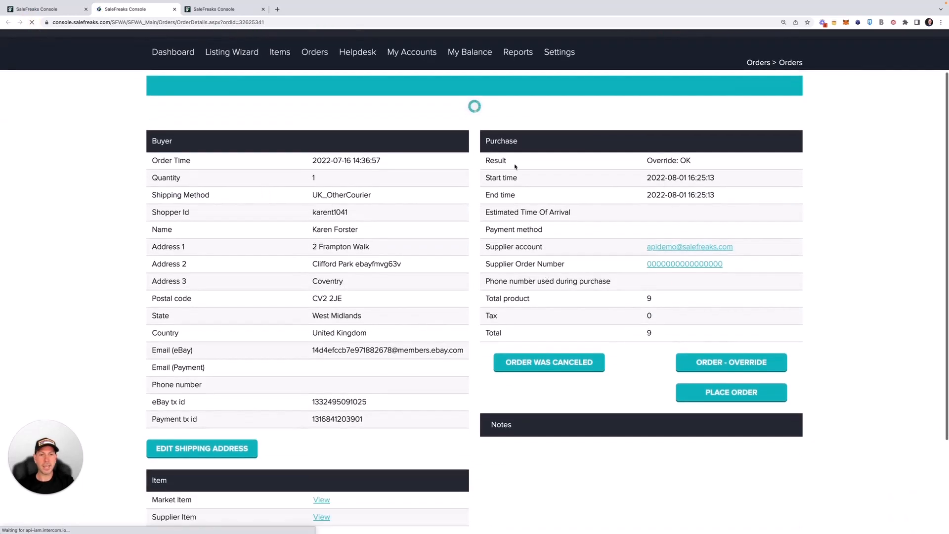
Step: Confirm the order shows Purchased with £1.4 profit and a supplier order number, then return to the dashboard
scroll(596, 376, "down", 1)
left_click_drag(595, 331, 692, 330)
left_click(688, 331)
scroll(690, 438, "down", 2)
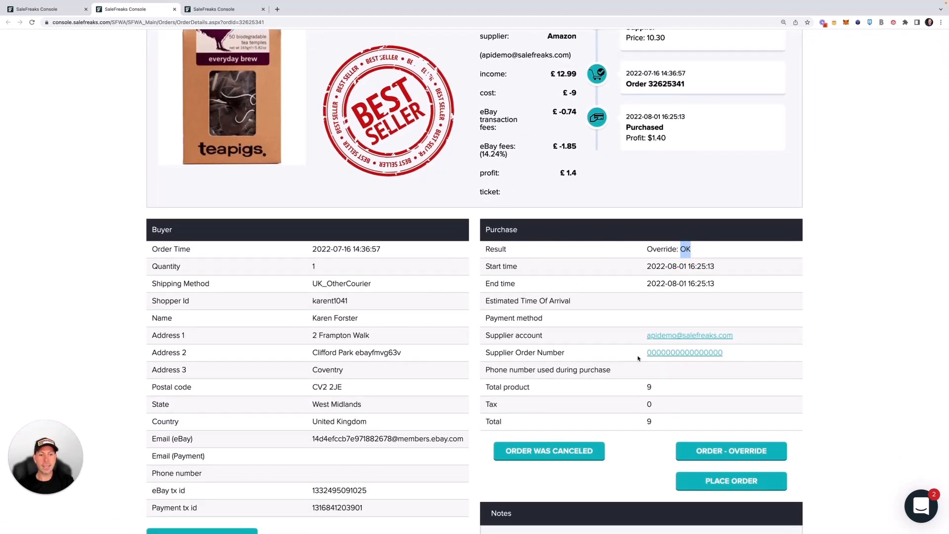
left_click_drag(642, 353, 736, 354)
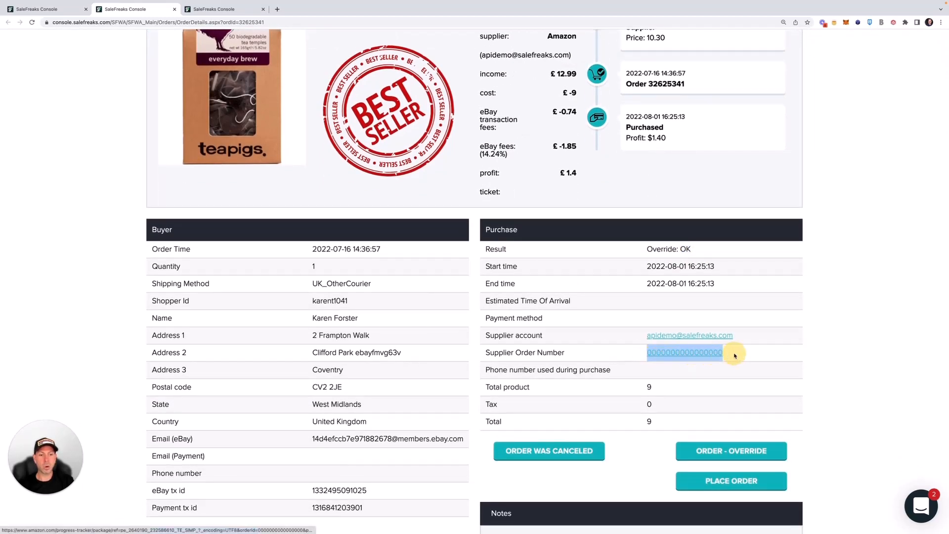
left_click(674, 392)
scroll(618, 390, "up", 4)
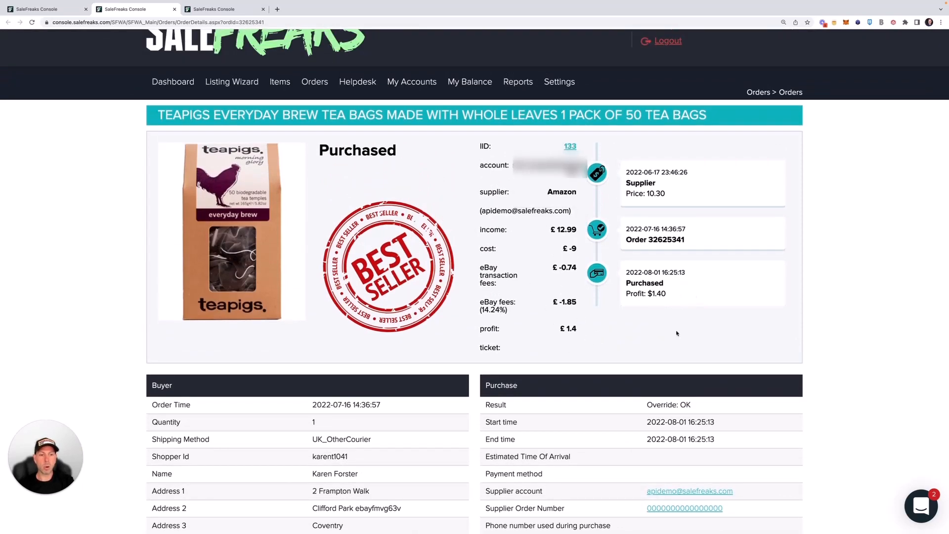
scroll(642, 330, "down", 6)
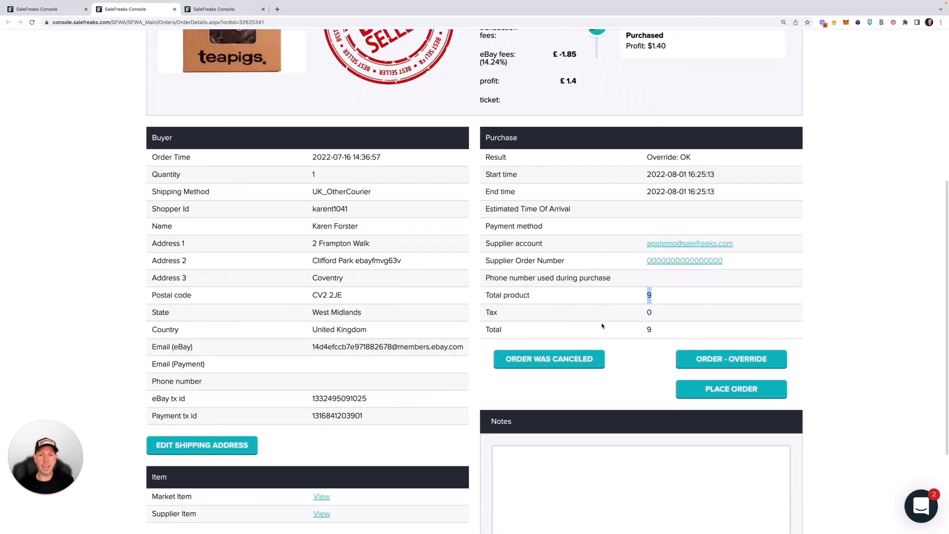
scroll(605, 325, "up", 2)
left_click(37, 8)
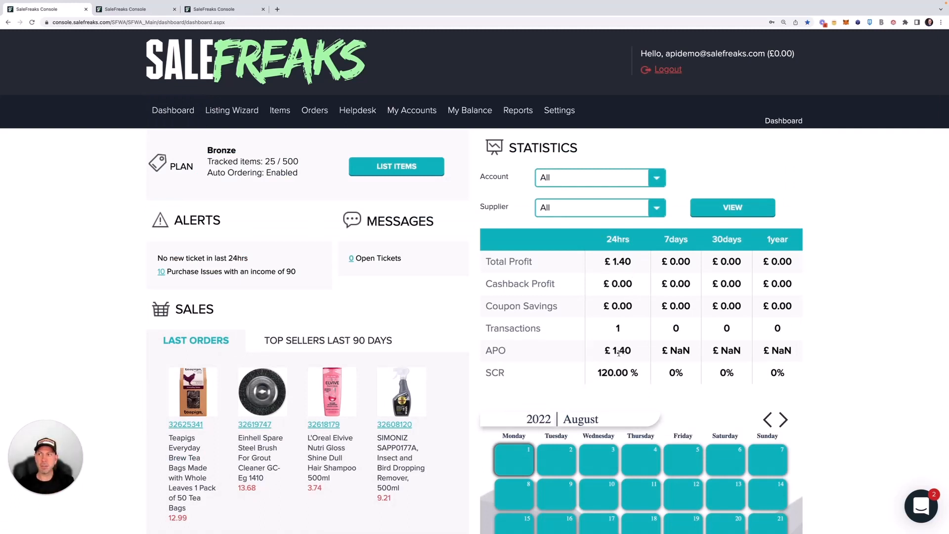
double_click(613, 329)
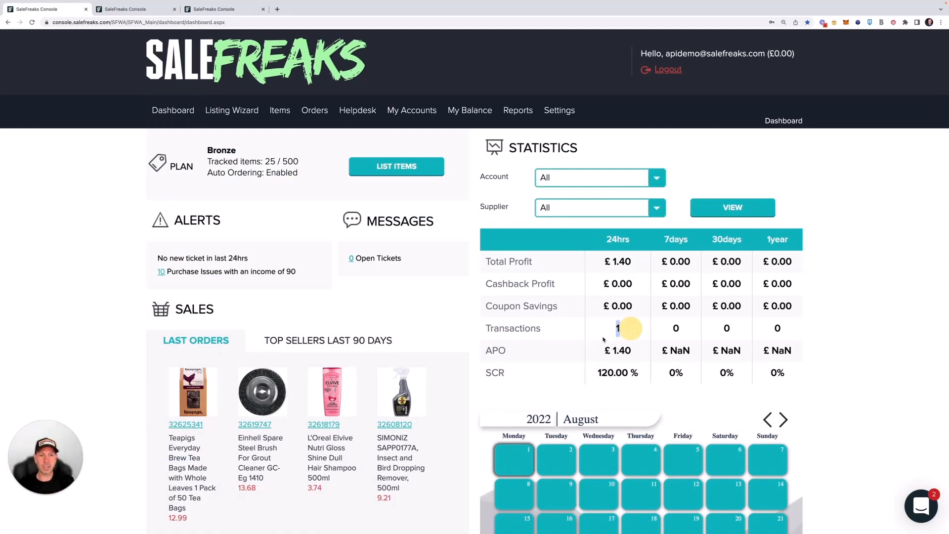